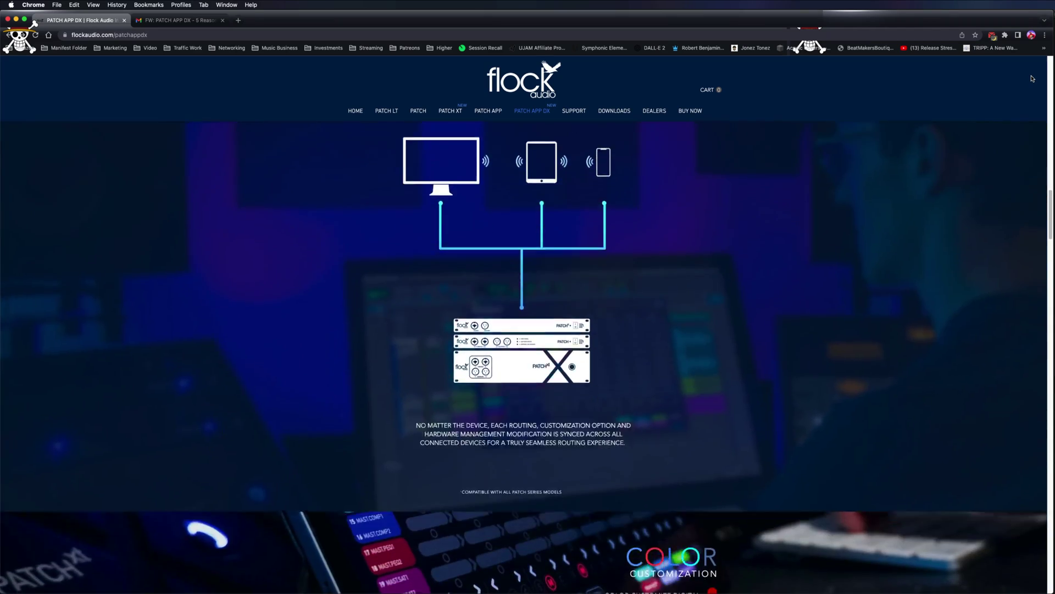
pyautogui.scroll(-8, 1032, 78)
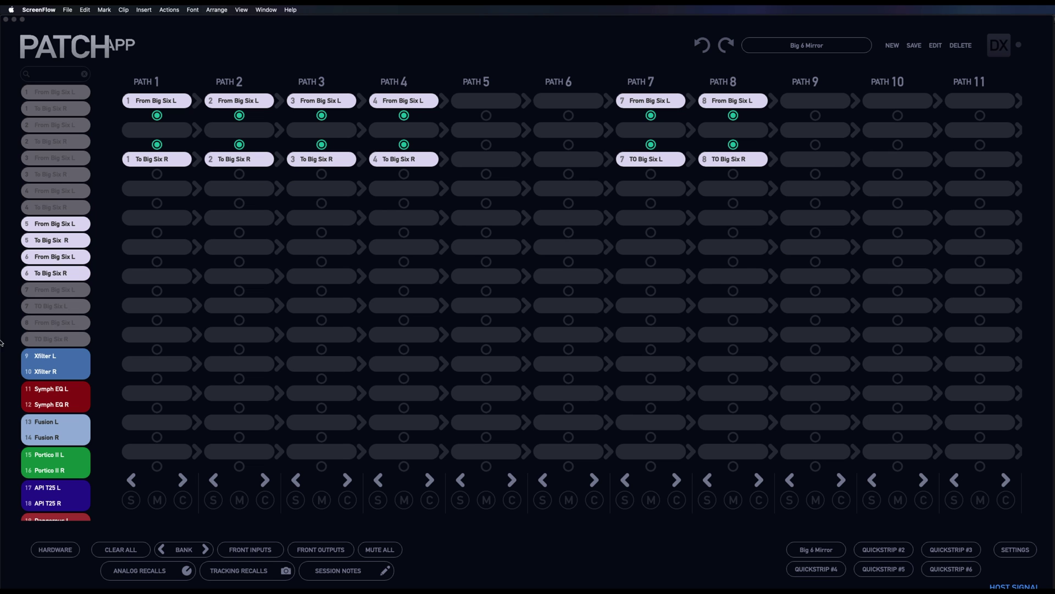
# Scroll through the Hardware Setup Menu's inputs and outputs list and back
pyautogui.scroll(-3, 65, 271)
pyautogui.scroll(3, 69, 278)
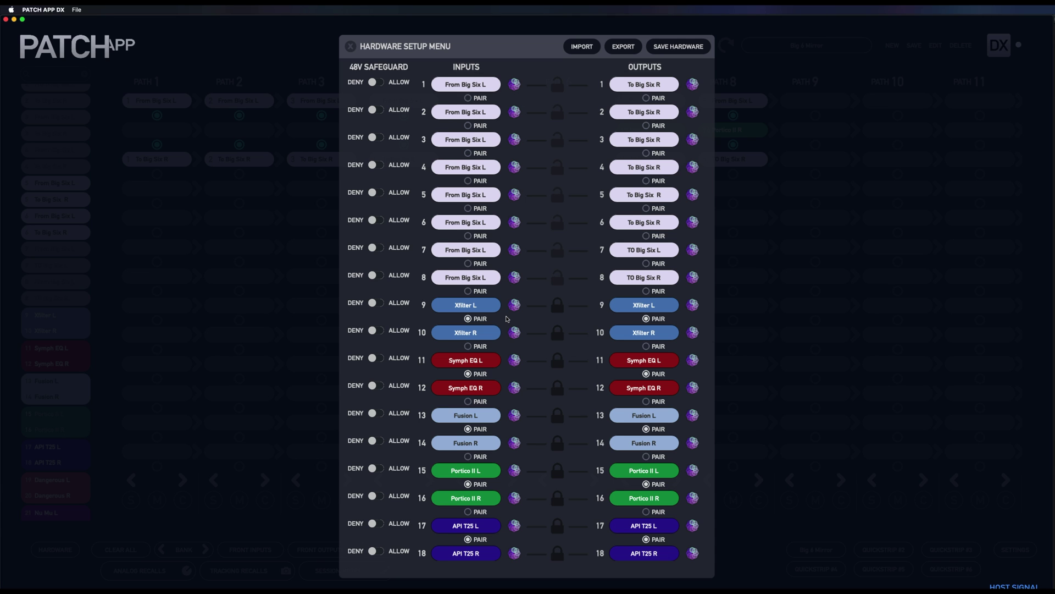
# Review the colour-coded hardware list and bring up the colour choices for input 10's label
pyautogui.scroll(-3, 507, 319)
pyautogui.scroll(3, 462, 119)
pyautogui.click(519, 333)
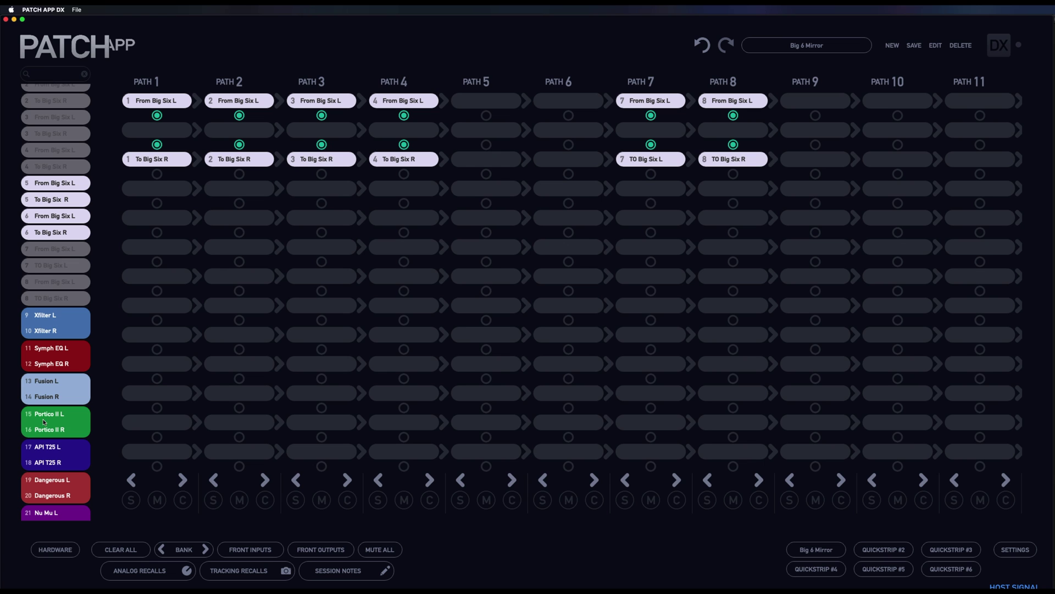
# Patch Portico II into Paths 7–8, API T25 into the routing, and Symph EQ into Paths 1–2
pyautogui.moveTo(44, 422); pyautogui.dragTo(638, 130)
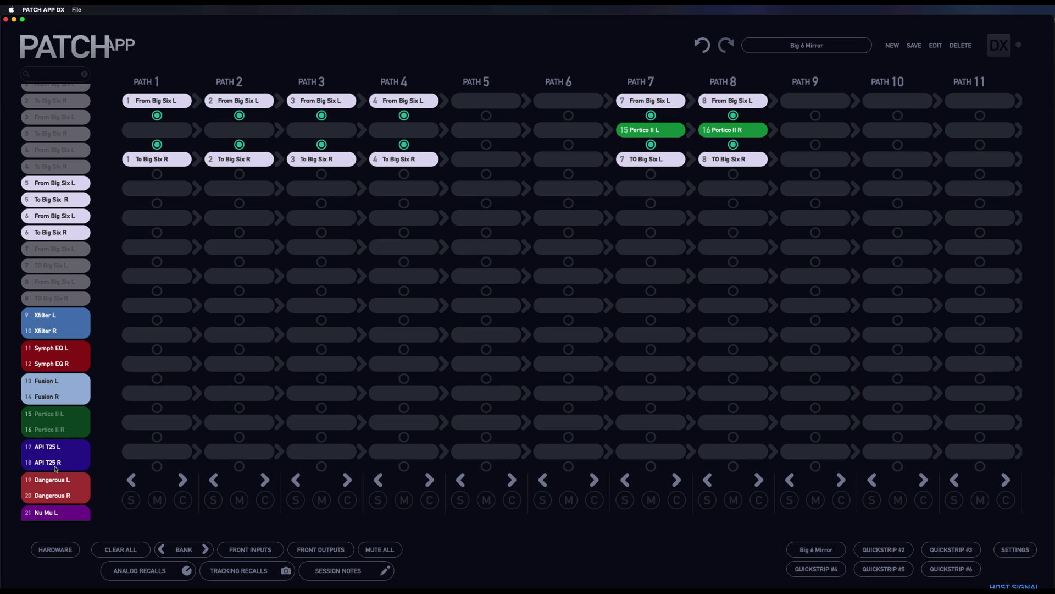
pyautogui.moveTo(55, 469); pyautogui.dragTo(157, 135)
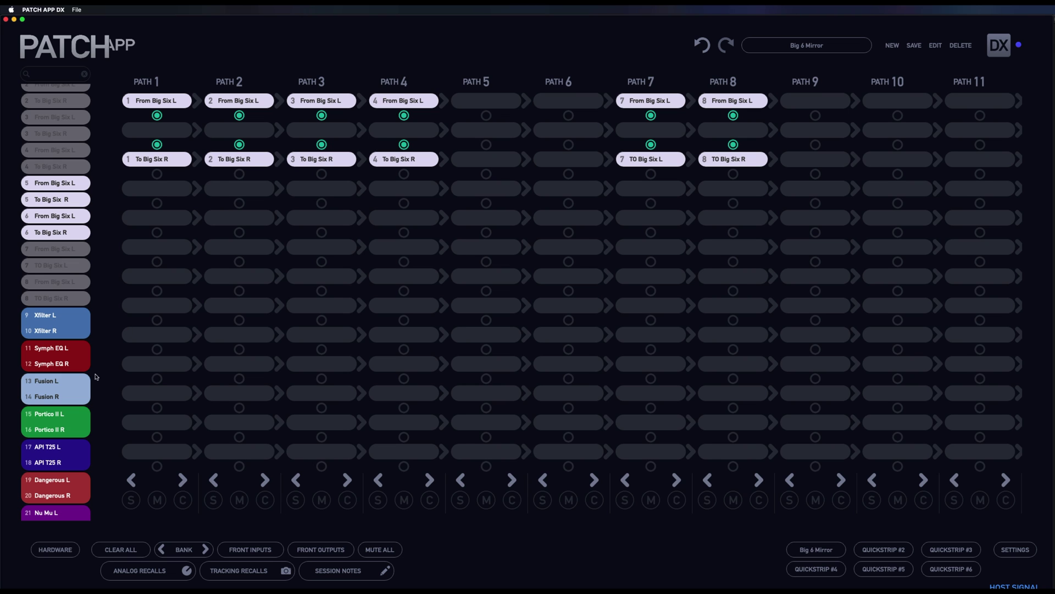
pyautogui.moveTo(47, 359); pyautogui.dragTo(142, 146)
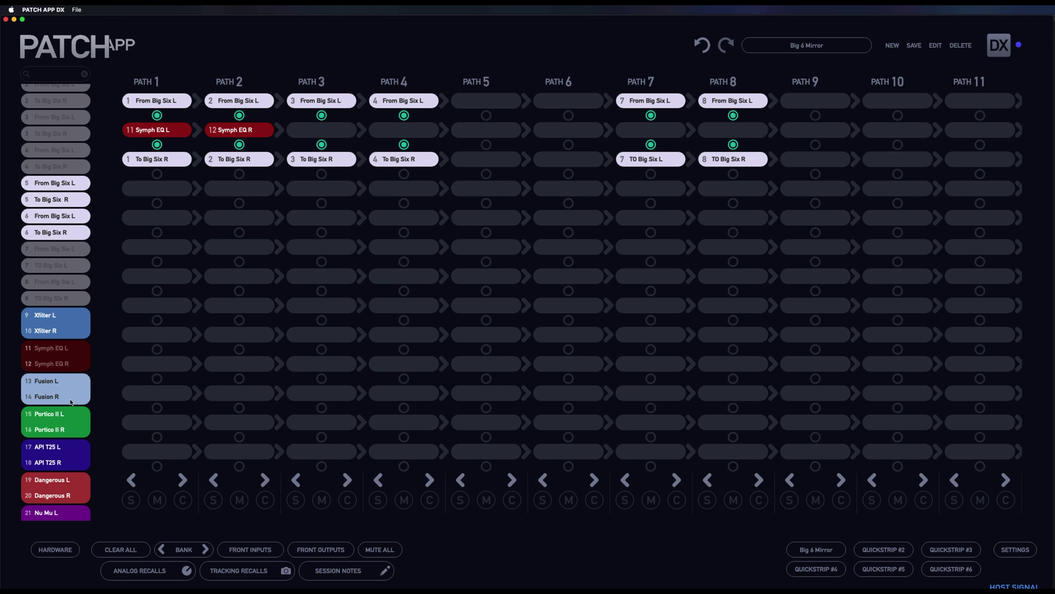
pyautogui.moveTo(277, 356); pyautogui.dragTo(654, 136)
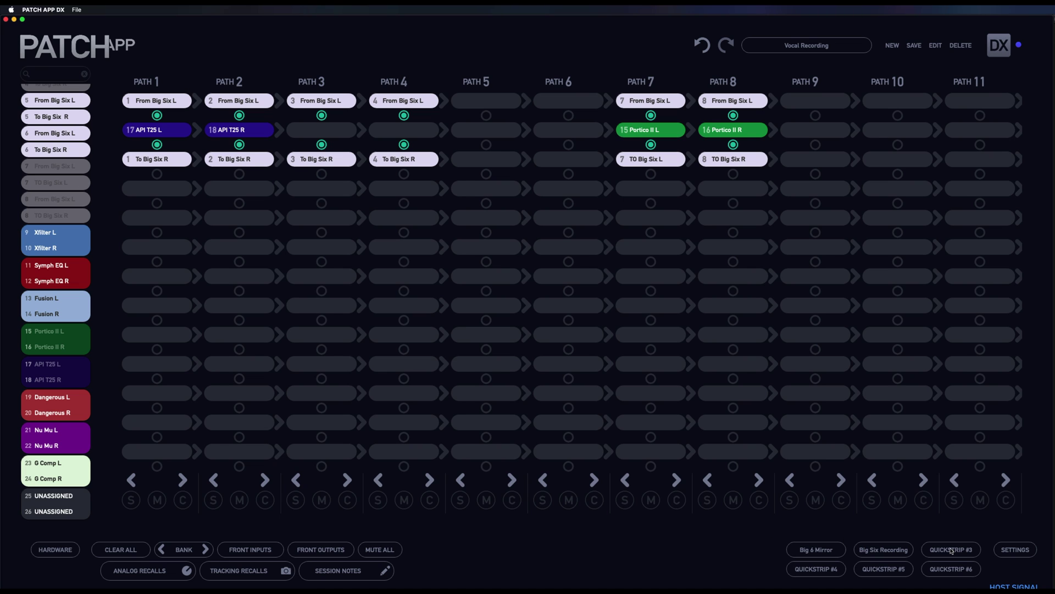
# Bring up editing for the quickstrip slots
pyautogui.rightClick(952, 549)
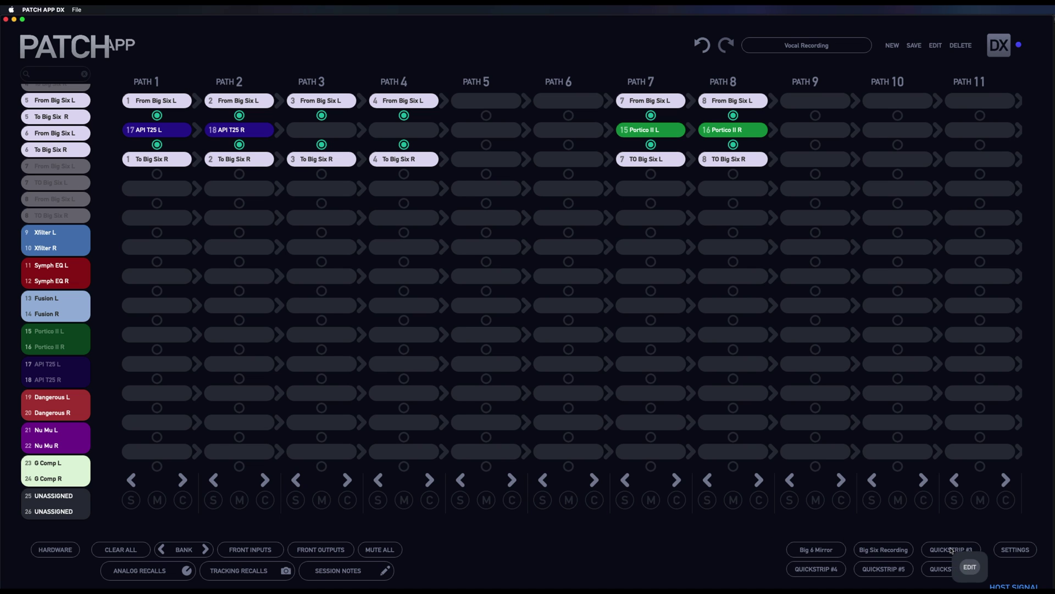
# Assign Vocal Recording to the third quickstrip and colour it purple
pyautogui.click(971, 566)
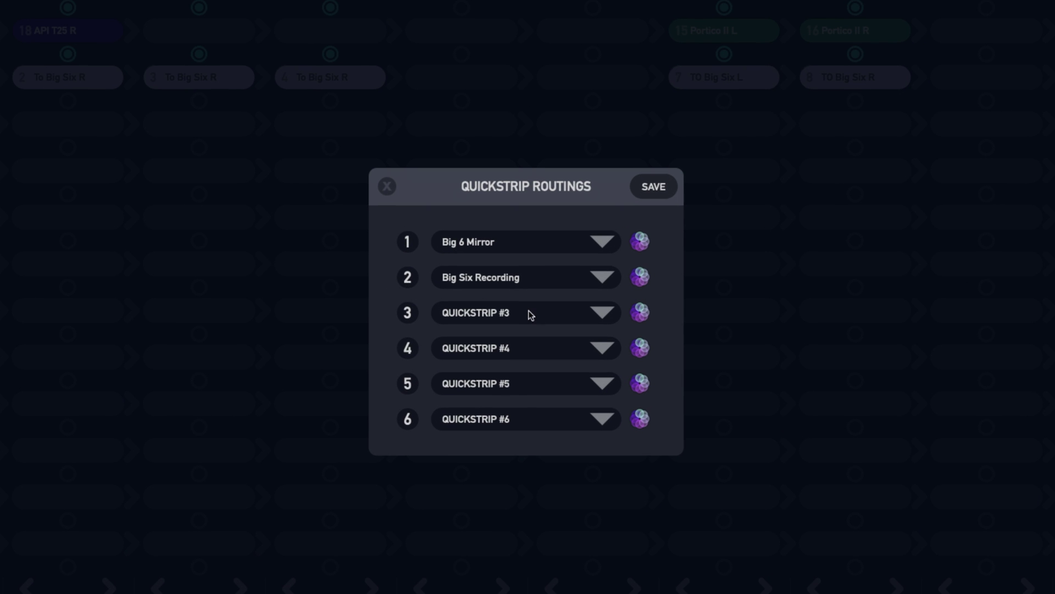
pyautogui.click(611, 315)
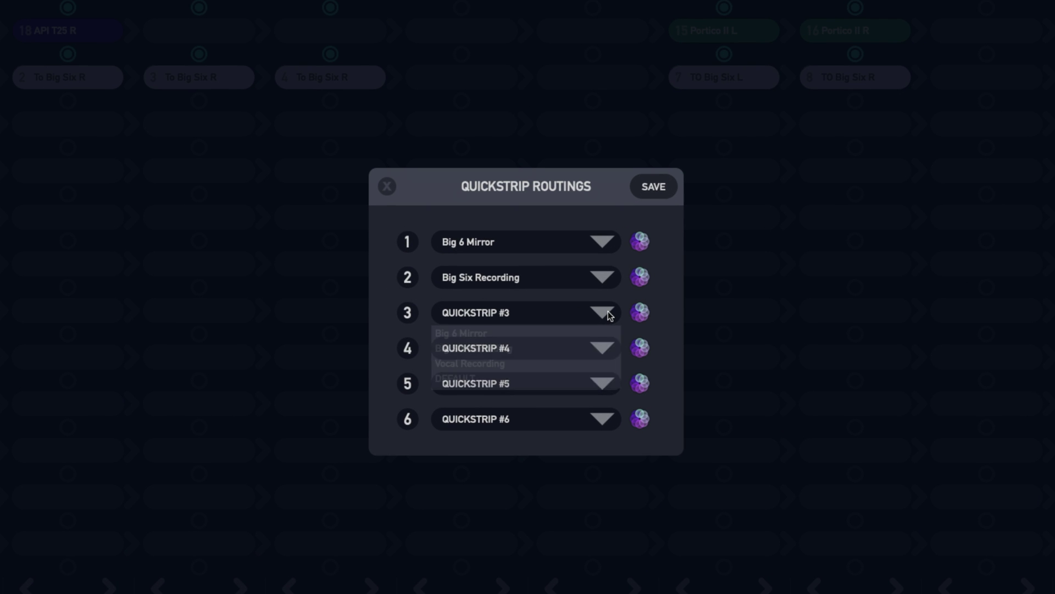
pyautogui.click(516, 364)
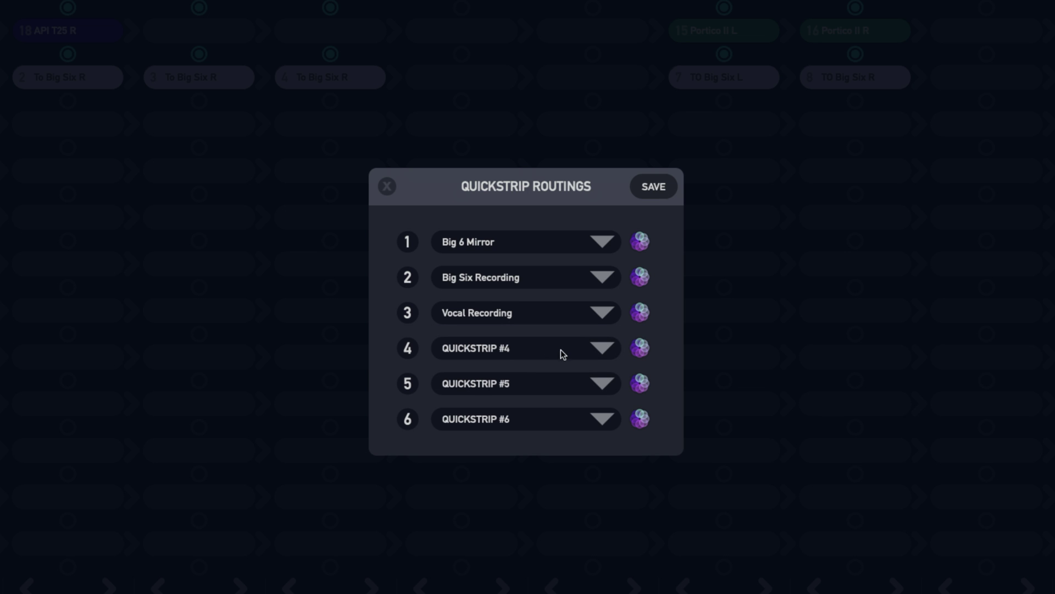
pyautogui.click(639, 314)
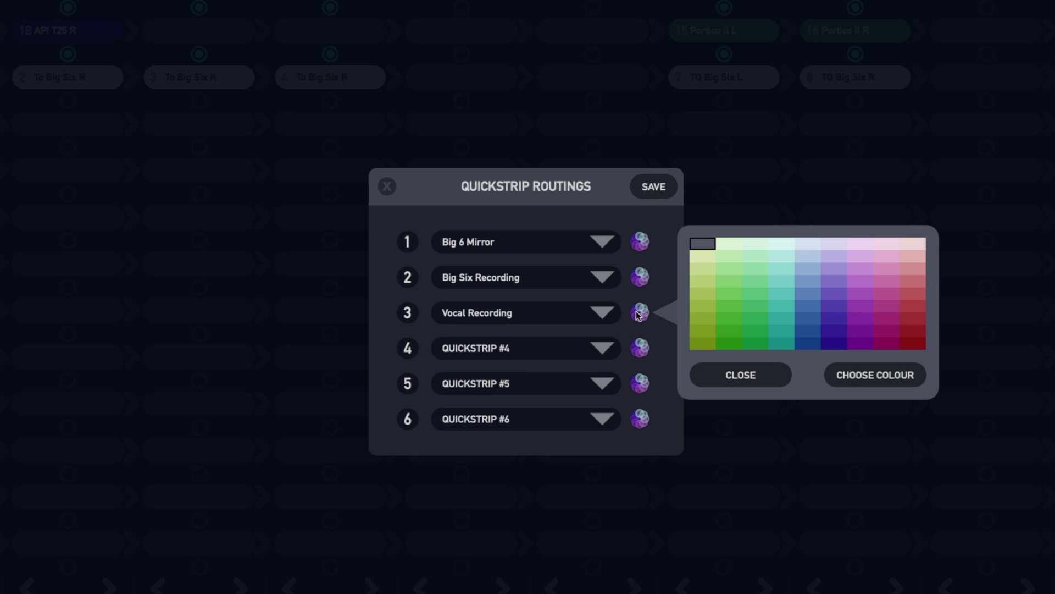
pyautogui.click(855, 332)
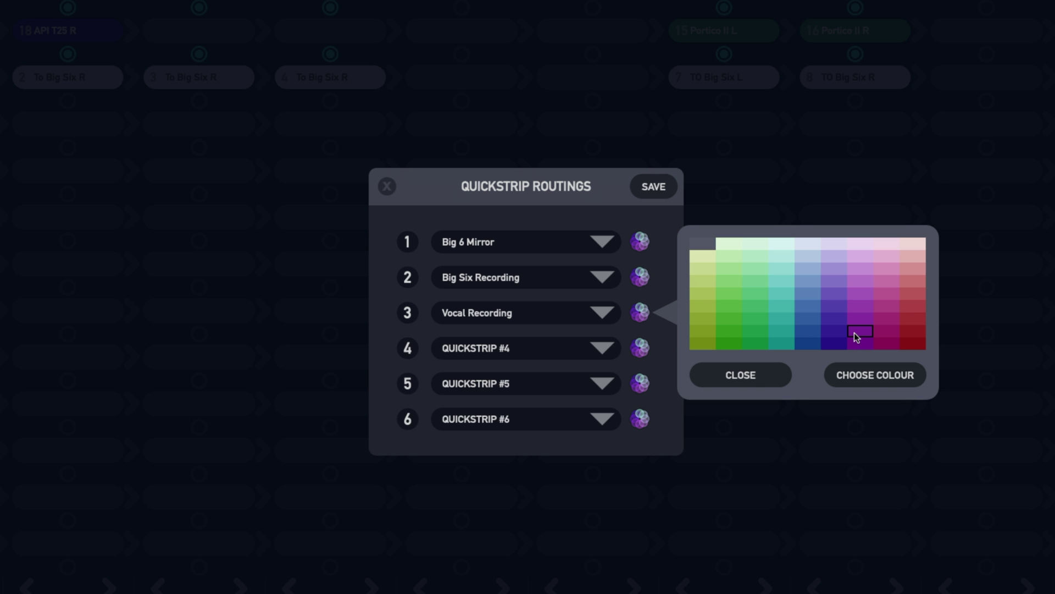
pyautogui.click(851, 375)
# Colour the second quickstrip, Big Six Recording, yellow-green
pyautogui.click(641, 277)
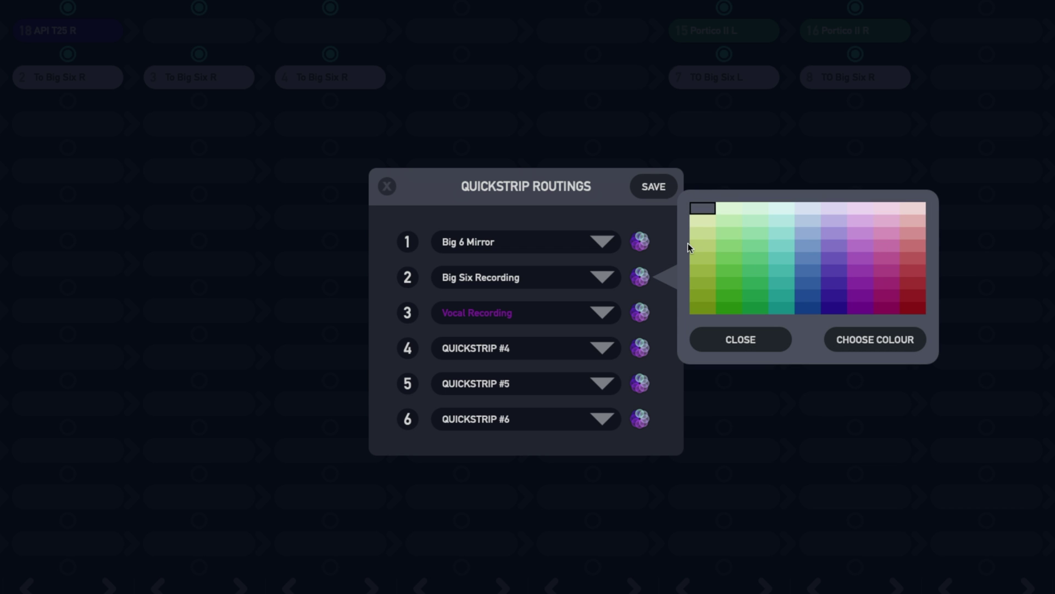
pyautogui.click(641, 277)
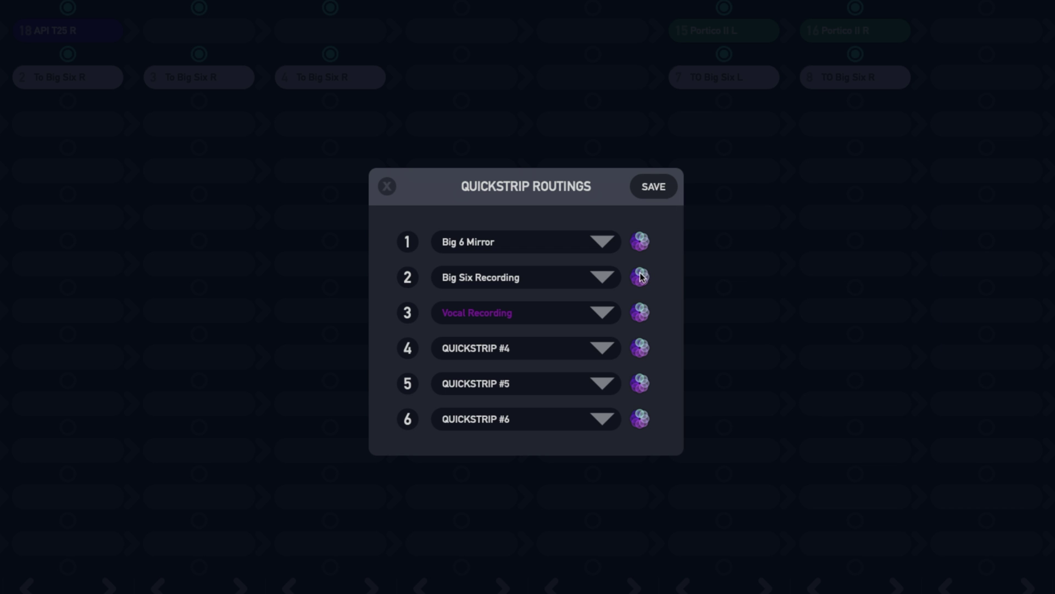
pyautogui.click(641, 276)
pyautogui.click(704, 254)
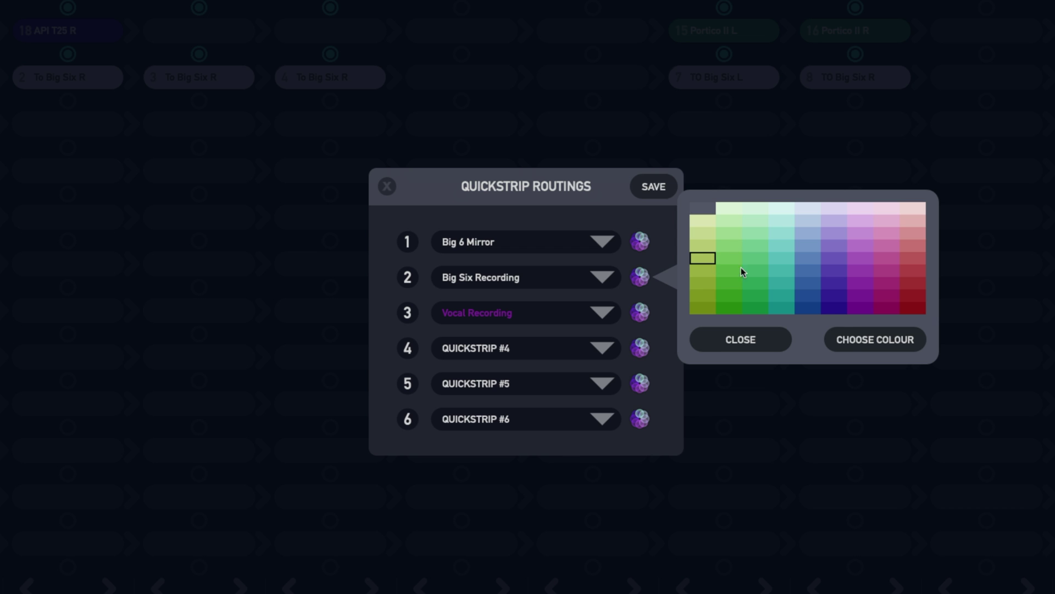
pyautogui.click(850, 336)
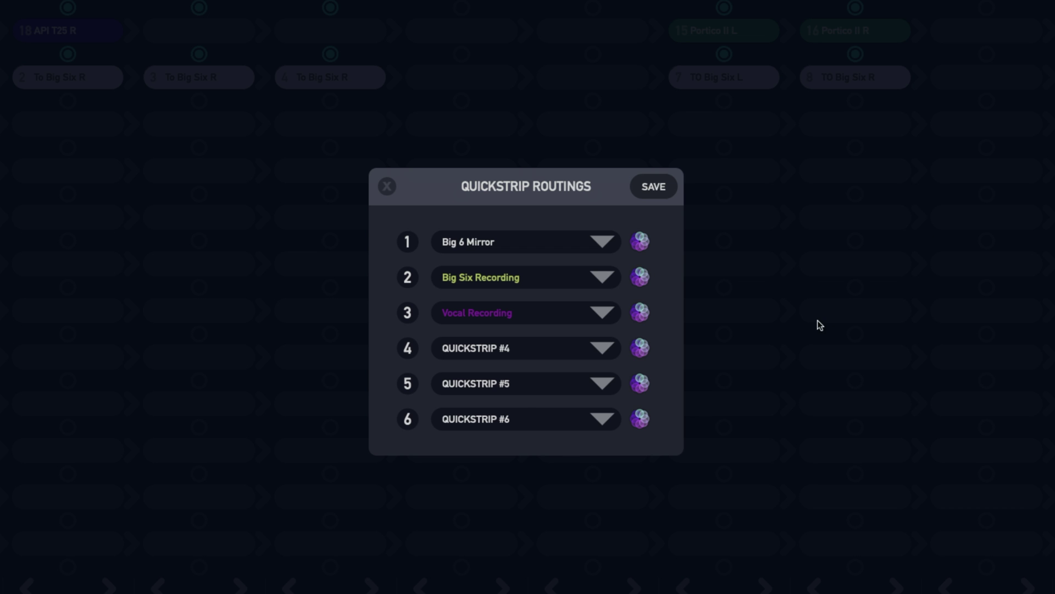
# Colour Big 6 Mirror dark red, save the quickstrip routings, and recall Big Six Recording
pyautogui.click(641, 241)
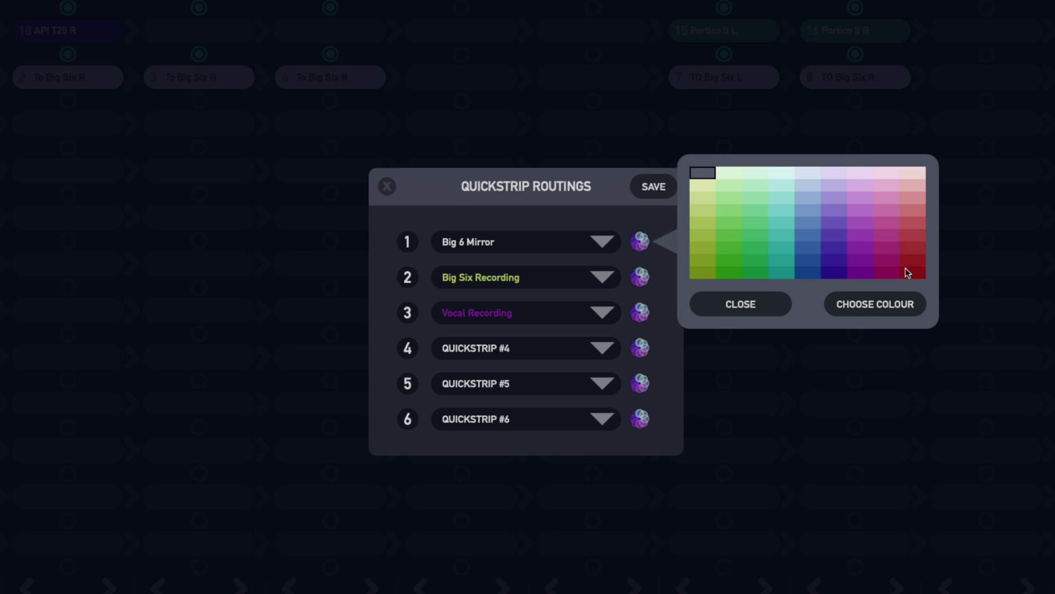
pyautogui.click(908, 272)
pyautogui.click(879, 304)
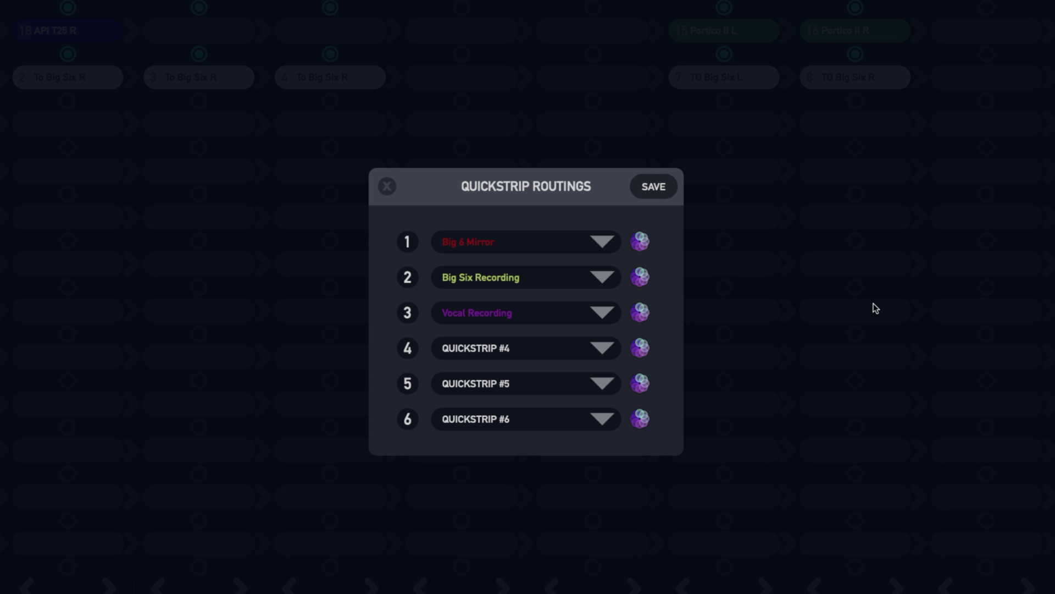
pyautogui.click(653, 187)
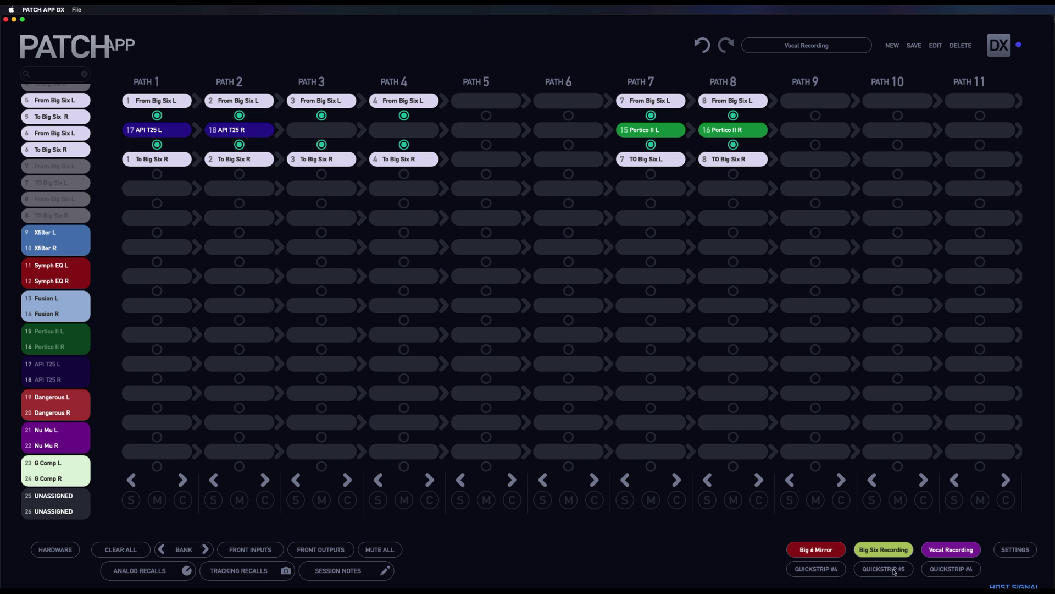
pyautogui.click(895, 551)
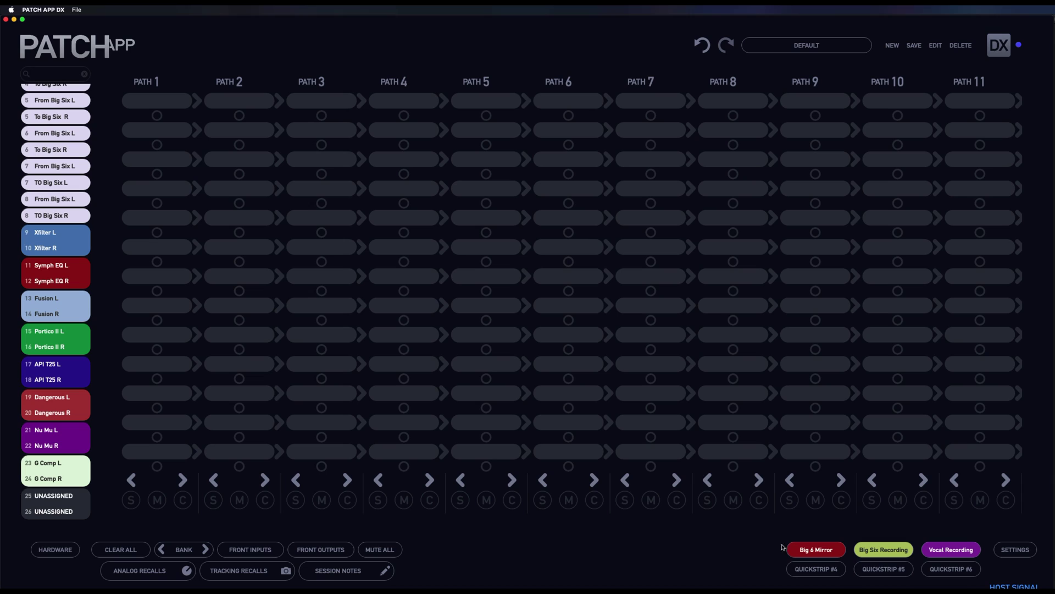
# Recall the Big Six Recording routing from its quickstrip
pyautogui.click(886, 550)
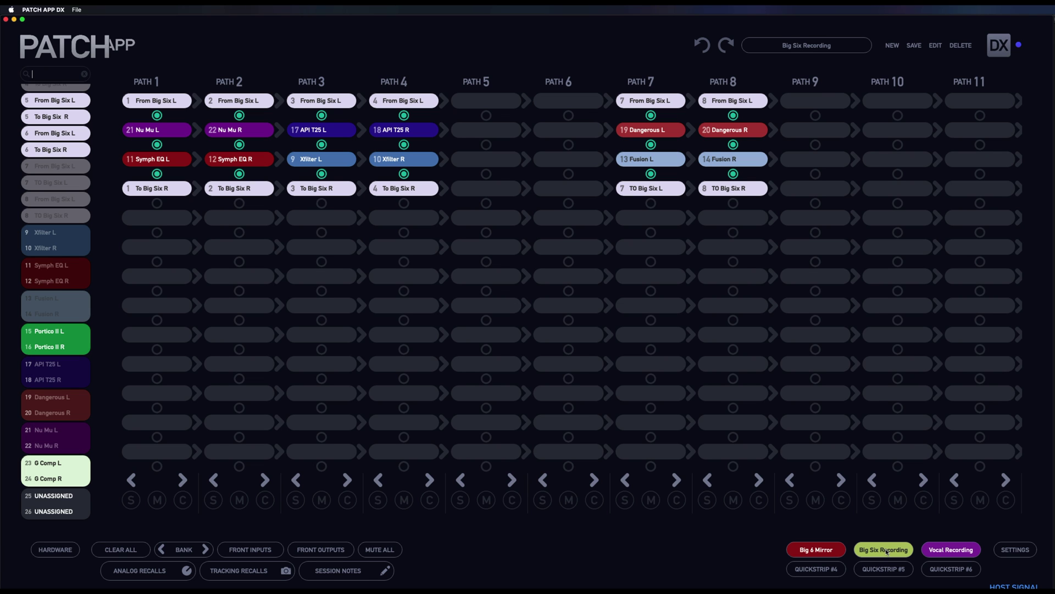
# Open the Analog Recalls photos for the Big Six Recording routing
pyautogui.click(151, 572)
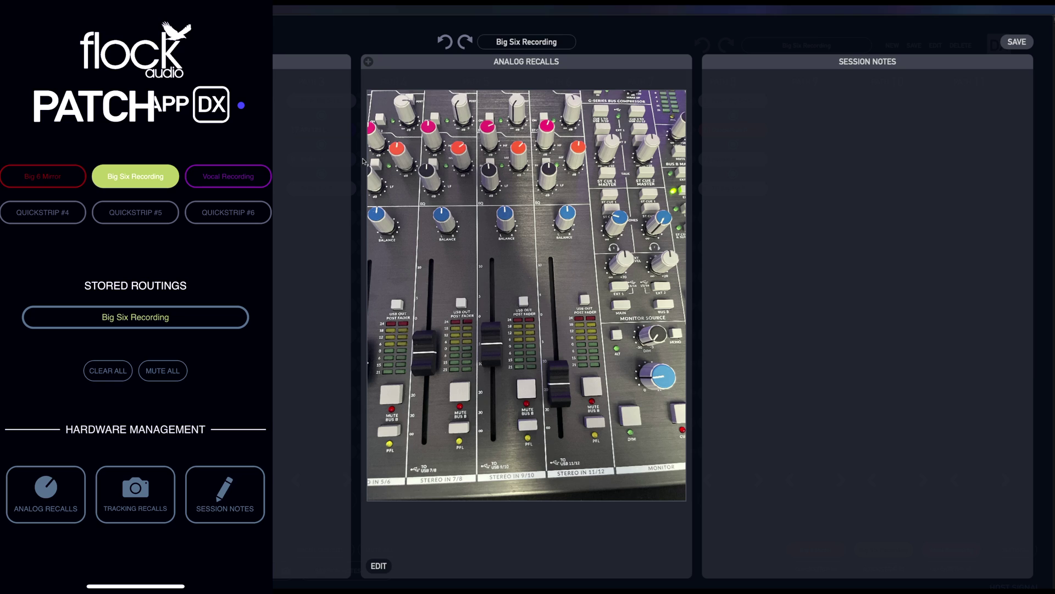
# On the phone, enter 'Was off beat' in Session Notes and save it
pyautogui.click(225, 494)
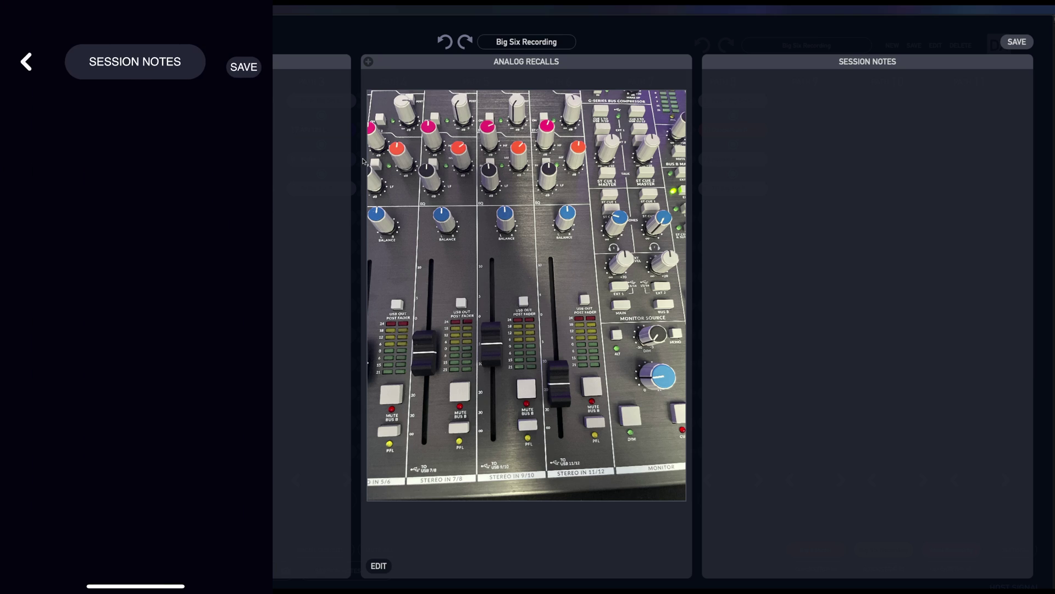
pyautogui.write('W')
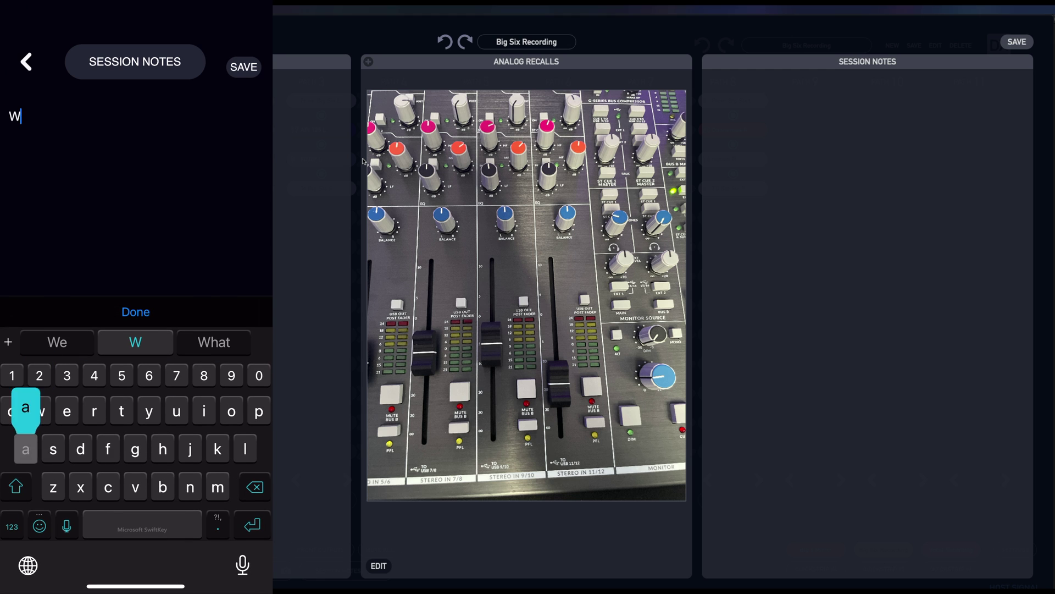
pyautogui.write('as o')
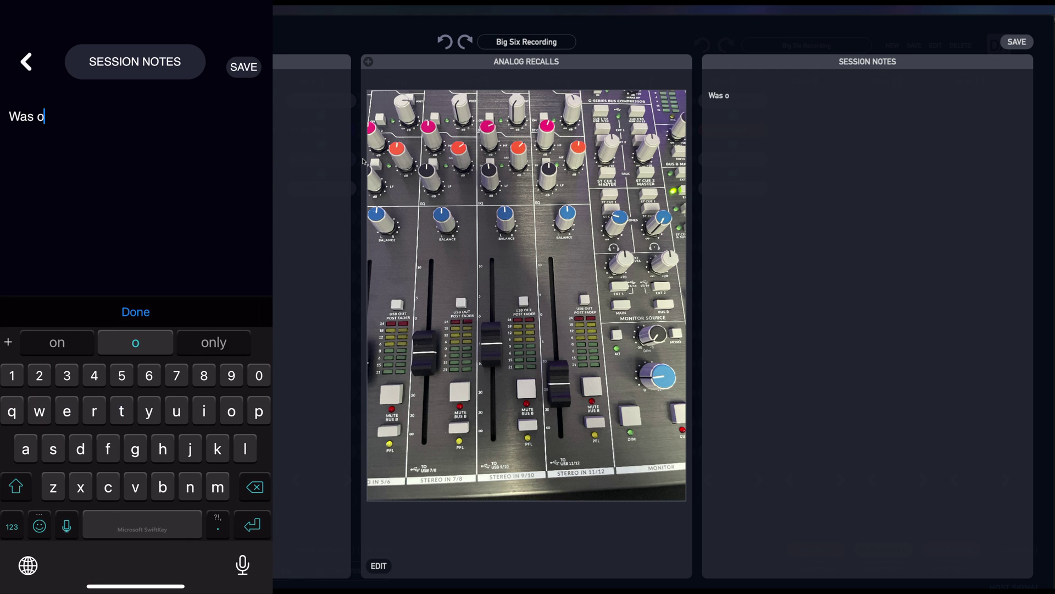
pyautogui.write('ff bea')
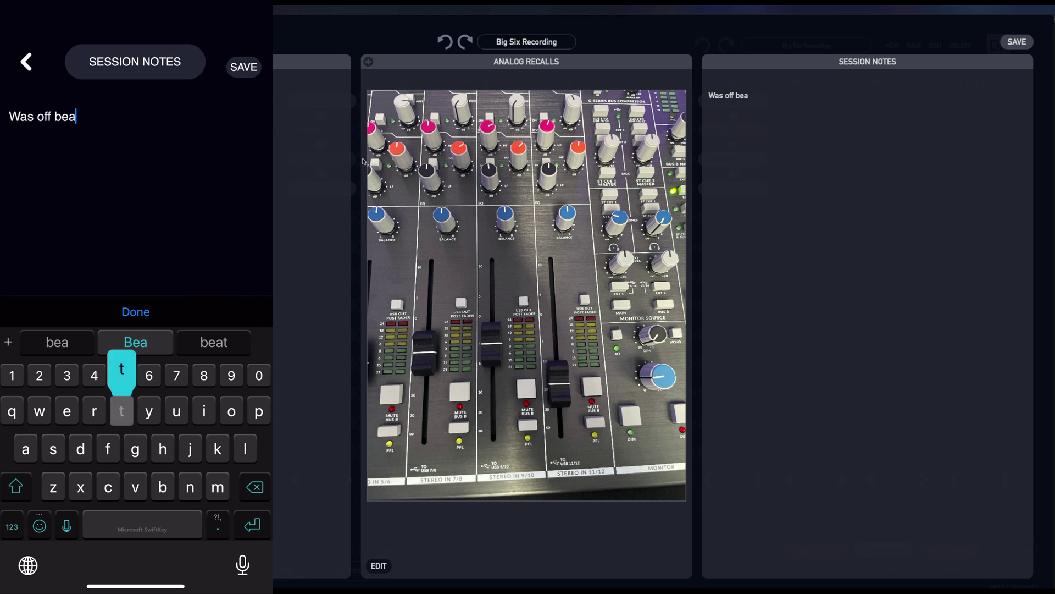
pyautogui.write('t')
pyautogui.click(243, 67)
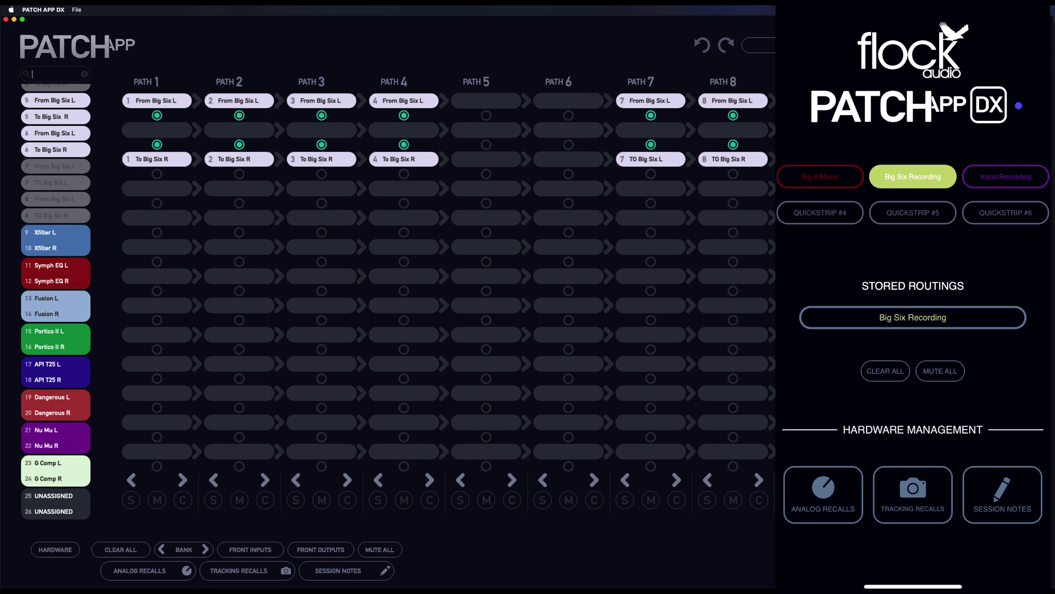
# Recall Big 6 Mirror, check and close its recalls, then open the phone's analog recall photos
pyautogui.click(819, 176)
pyautogui.click(161, 571)
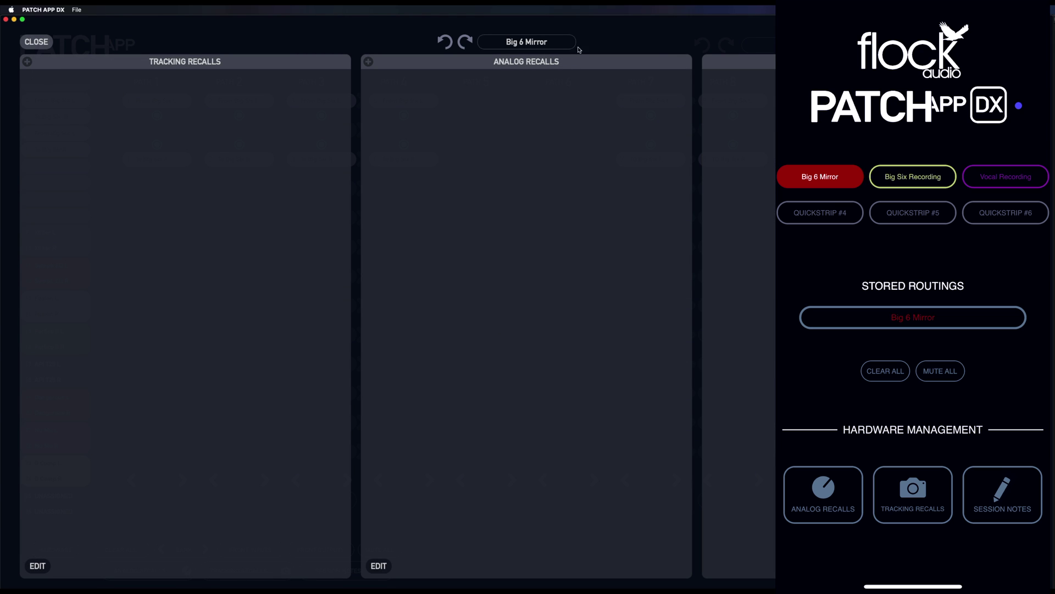
pyautogui.click(37, 41)
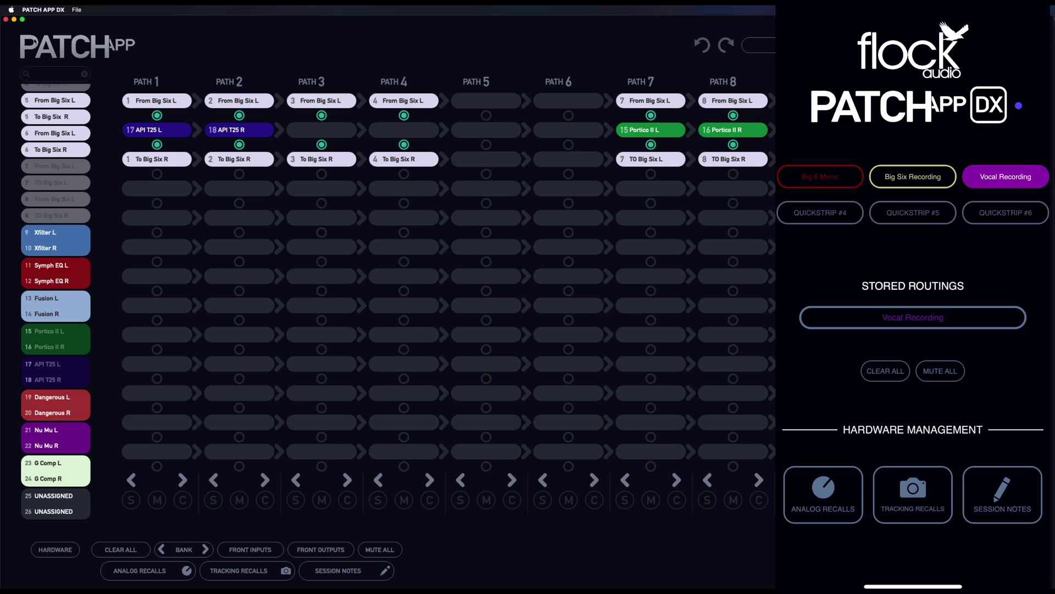
pyautogui.click(824, 494)
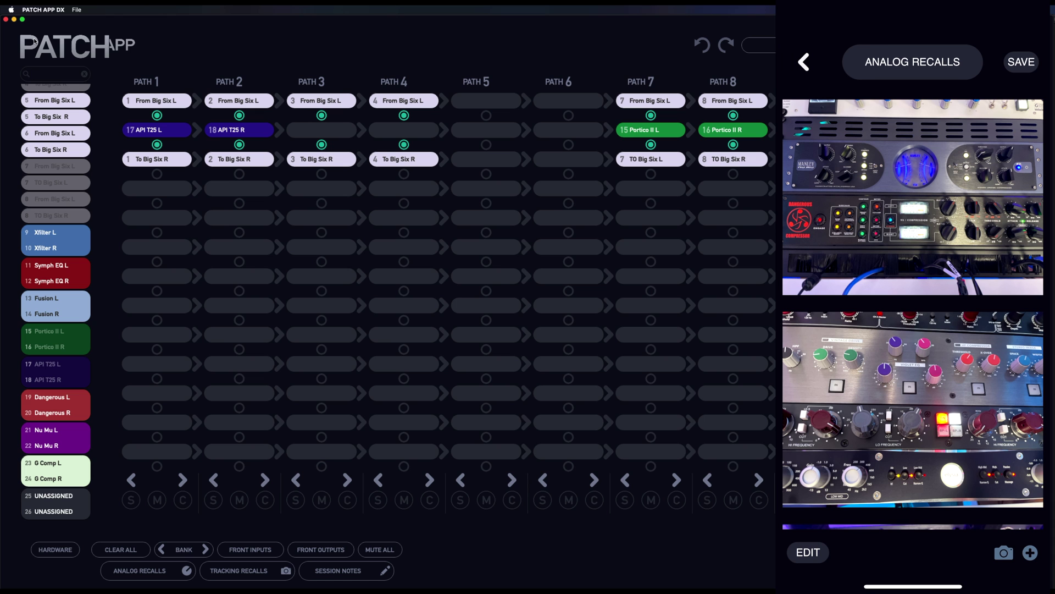
# Browse the analog recall photos, then bring up the recalls and session notes on the desktop
pyautogui.scroll(-5, 912, 308)
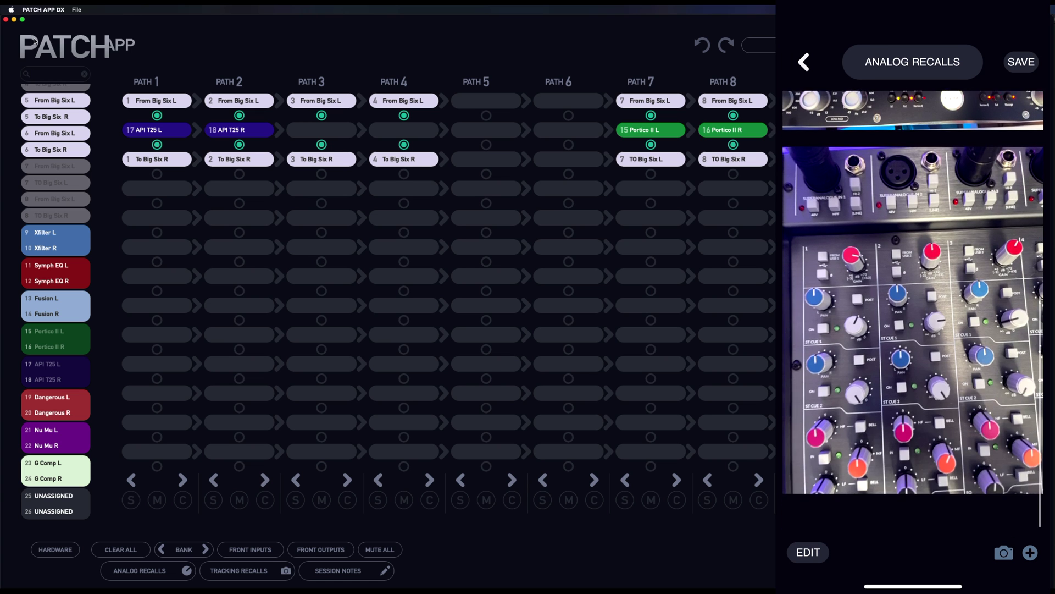
pyautogui.scroll(8, 913, 308)
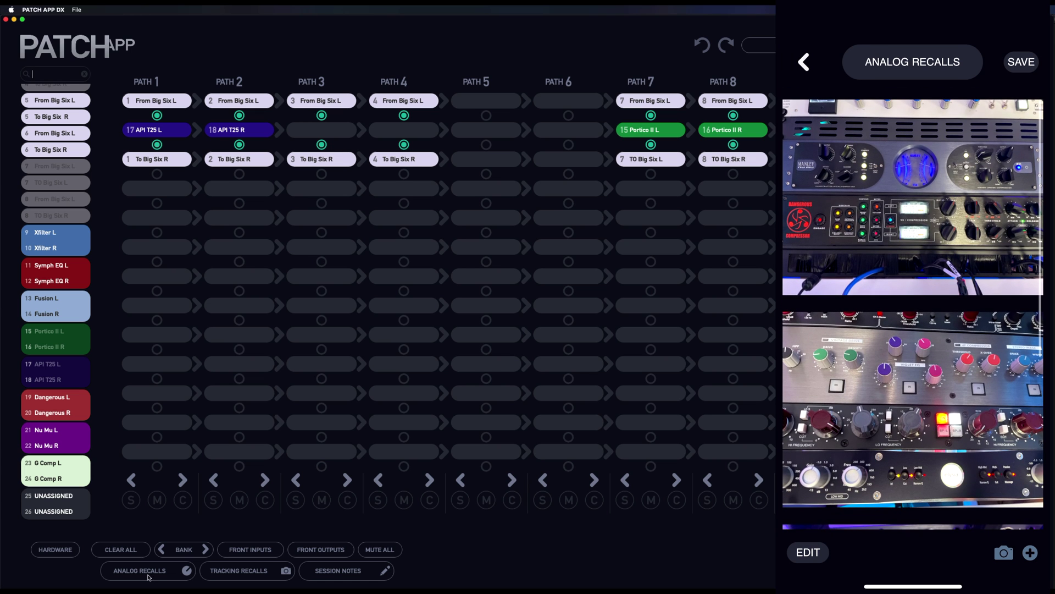
pyautogui.click(149, 572)
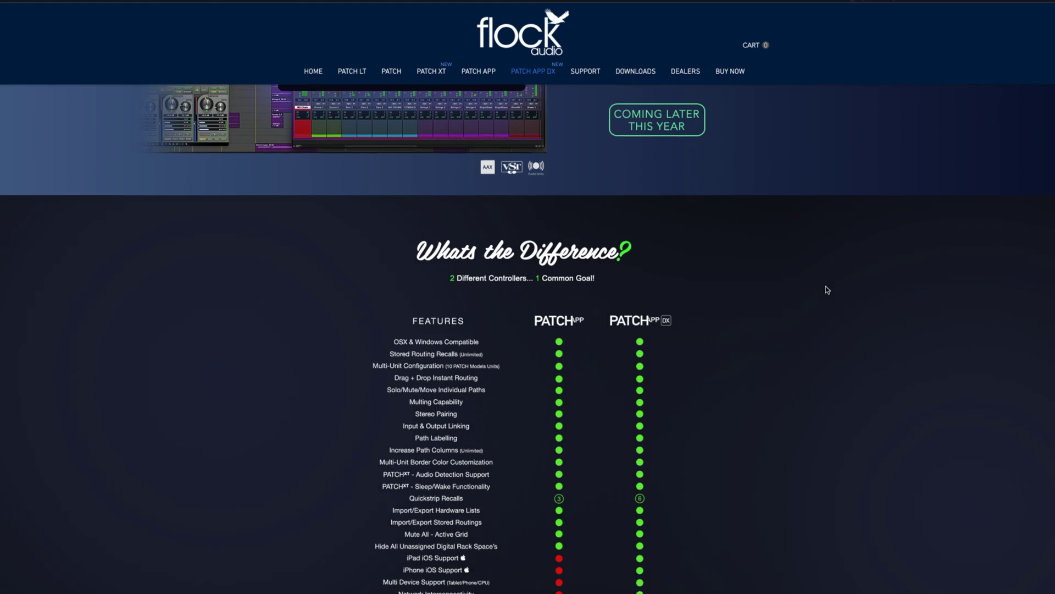
pyautogui.scroll(-2, 826, 299)
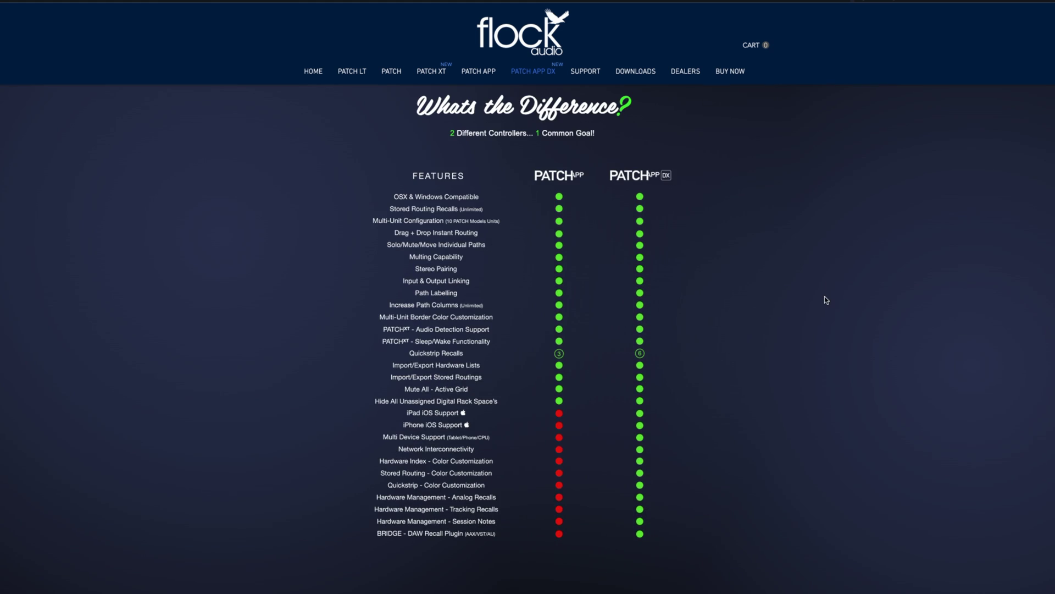